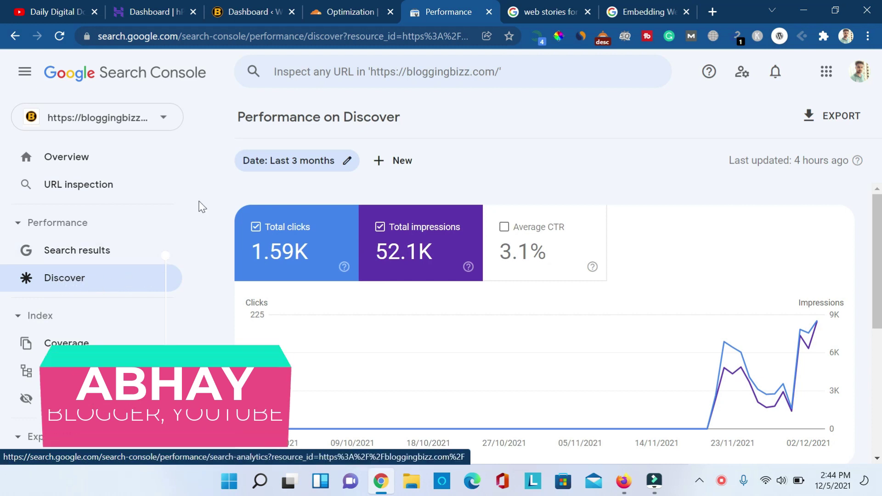
# Step: Open the AMP enhancement report for the bloggingbizz.com property and review its errors, warnings and valid pages
pyautogui.moveTo(189, 202); pyautogui.dragTo(191, 330)
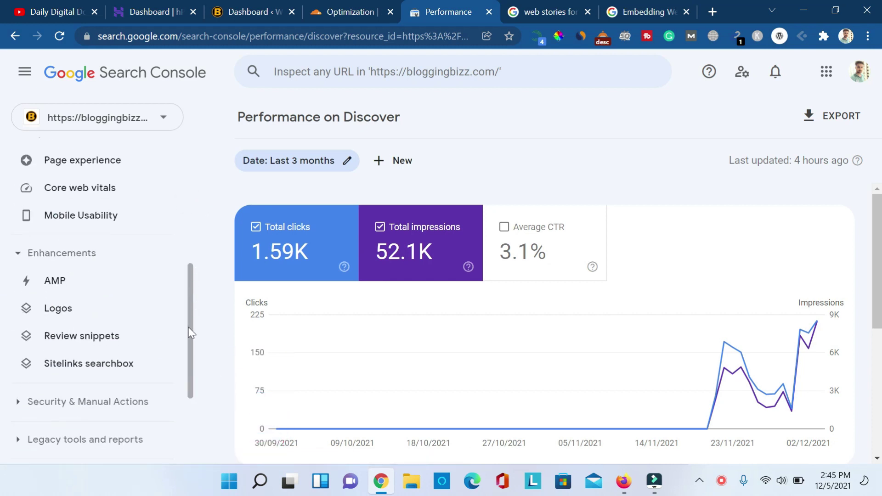
pyautogui.click(45, 283)
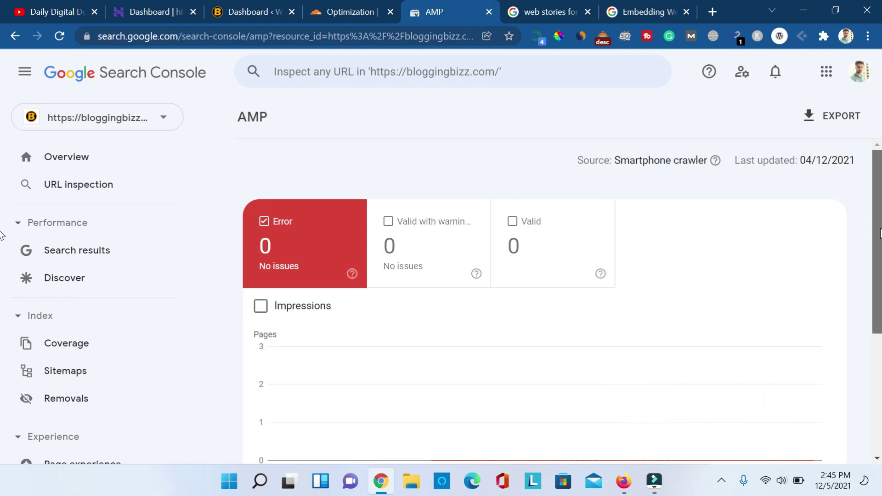
pyautogui.scroll(-3, 3, 326)
pyautogui.scroll(3, 2, 326)
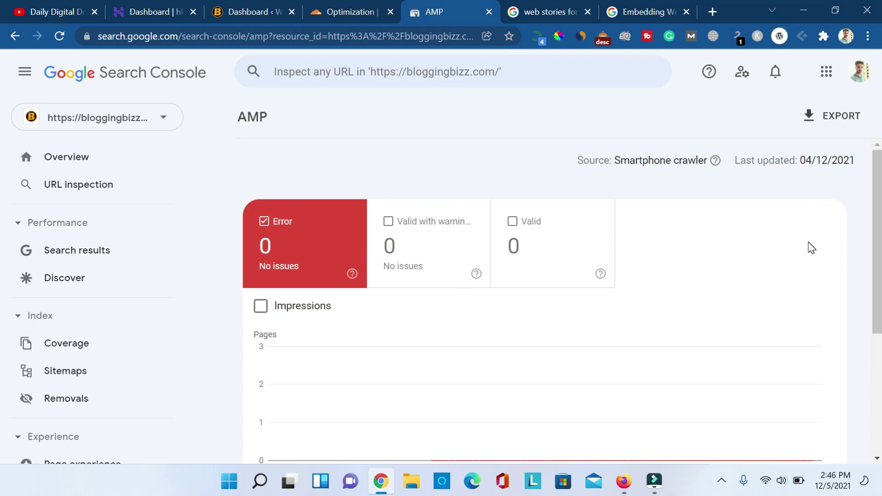
# Step: Switch to the Sweta Lifestyle WordPress admin in Firefox and search the plugins available to add for "wp rollback"
pyautogui.click(624, 481)
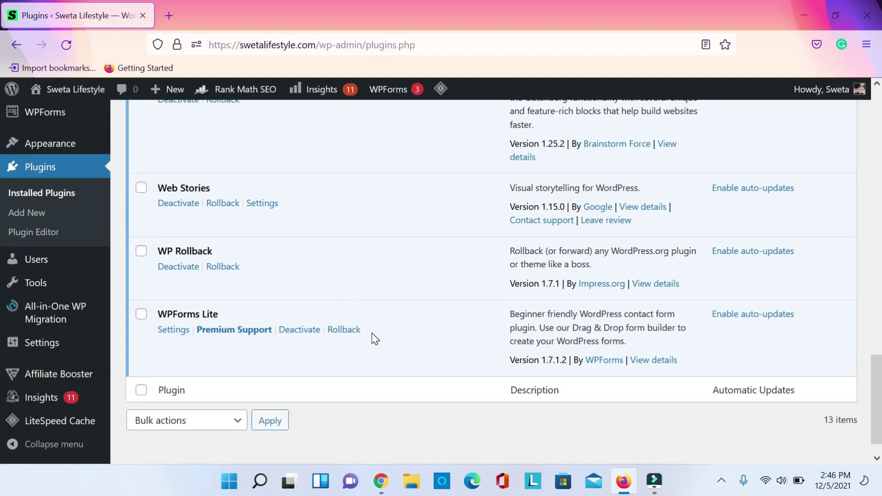
pyautogui.moveTo(876, 389); pyautogui.dragTo(1, 430)
pyautogui.scroll(1, 92, 344)
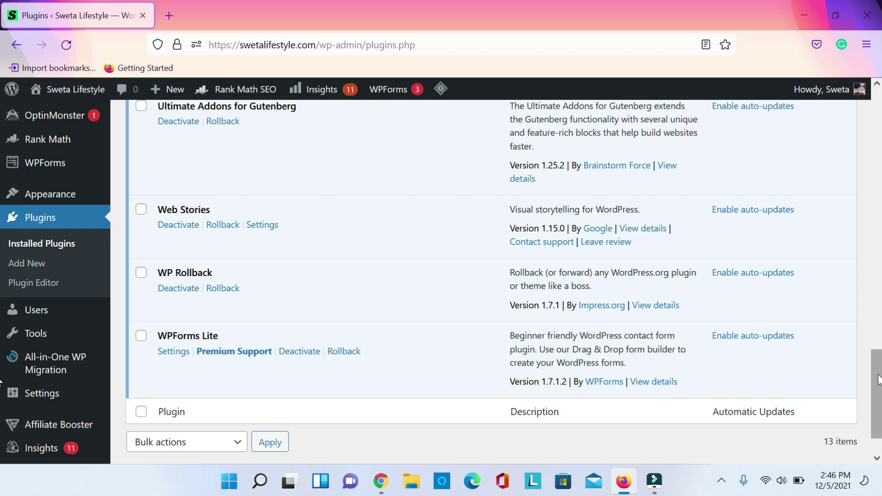
pyautogui.scroll(15, 877, 92)
pyautogui.scroll(3, 877, 92)
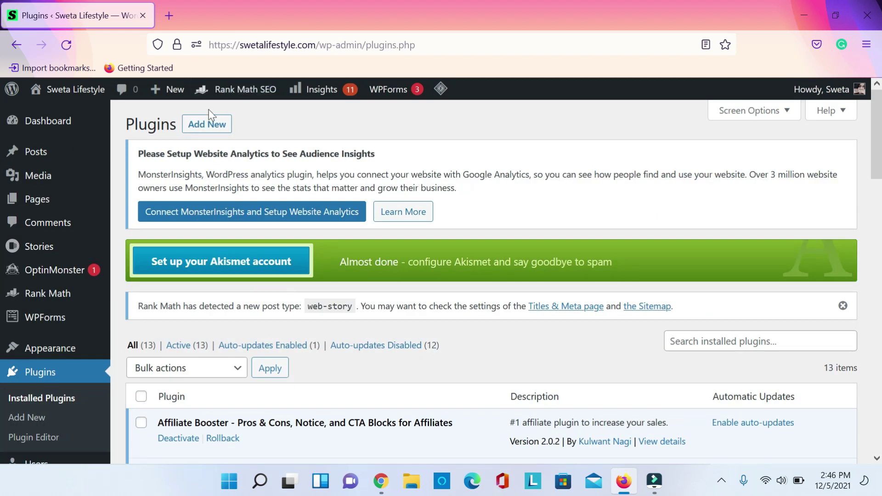
pyautogui.click(219, 125)
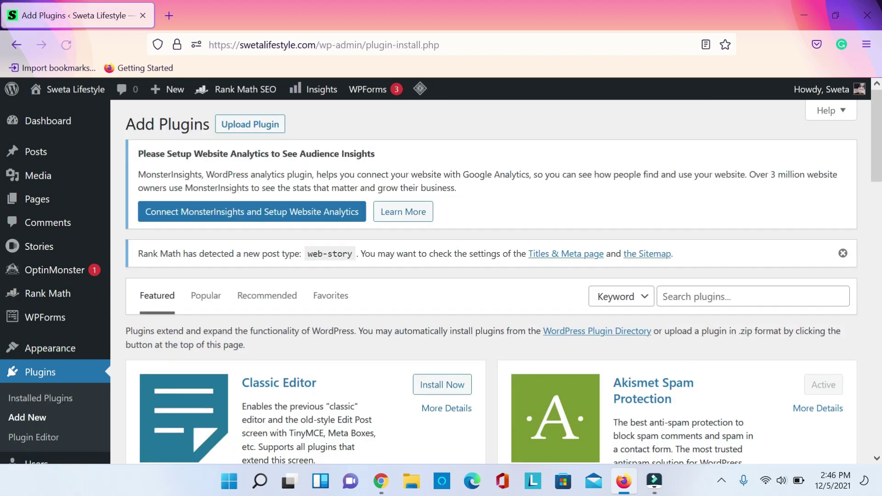
pyautogui.write('wp rollback')
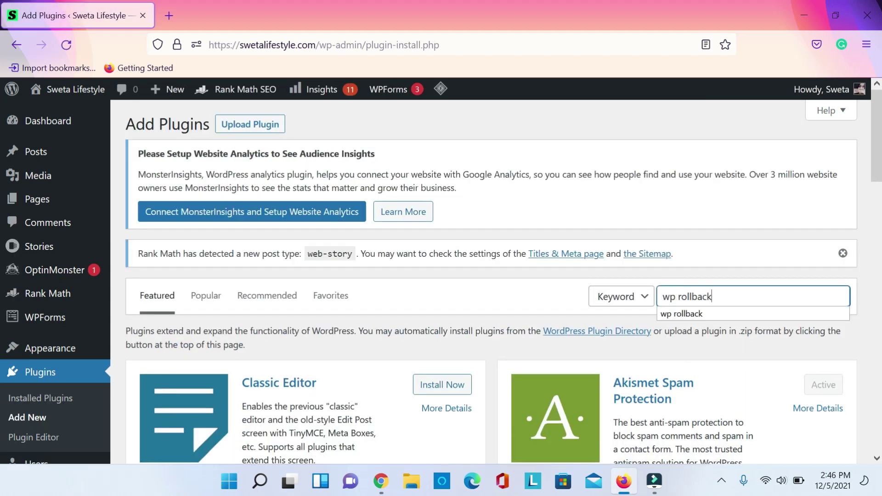
pyautogui.click(711, 316)
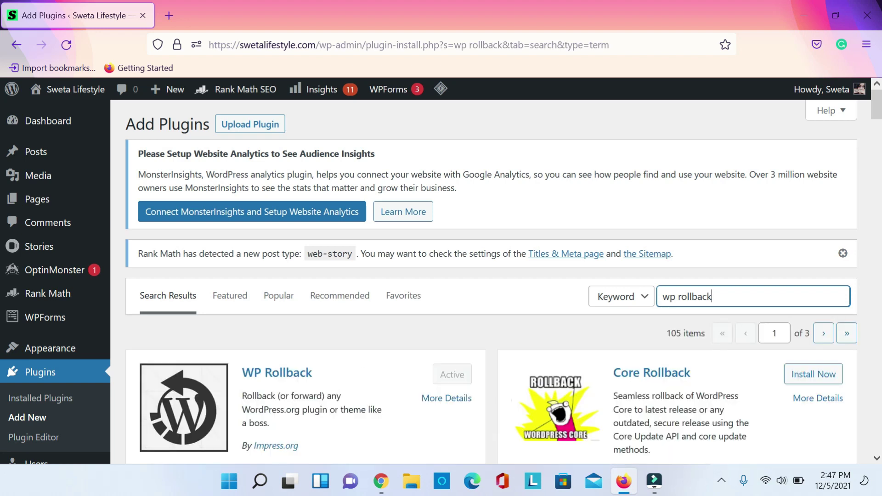
pyautogui.scroll(-2, 504, 307)
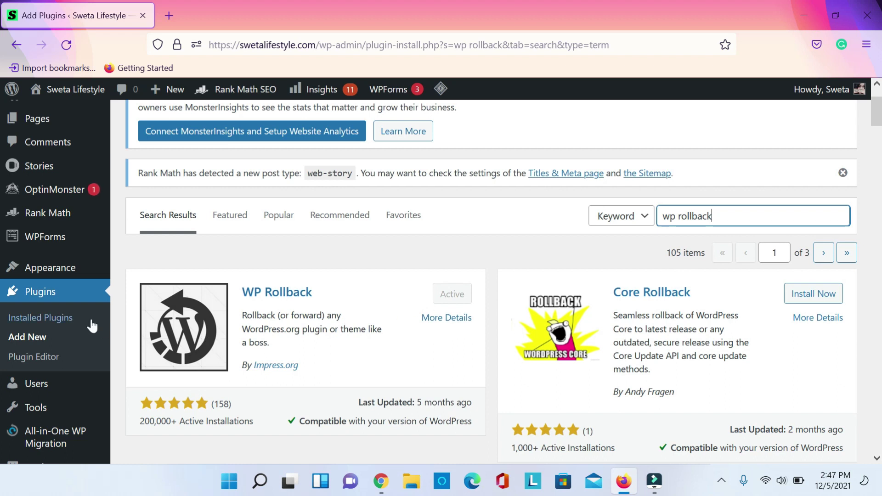
# Step: Go back to the installed plugins and open the version rollback page for the Web Stories plugin
pyautogui.click(50, 297)
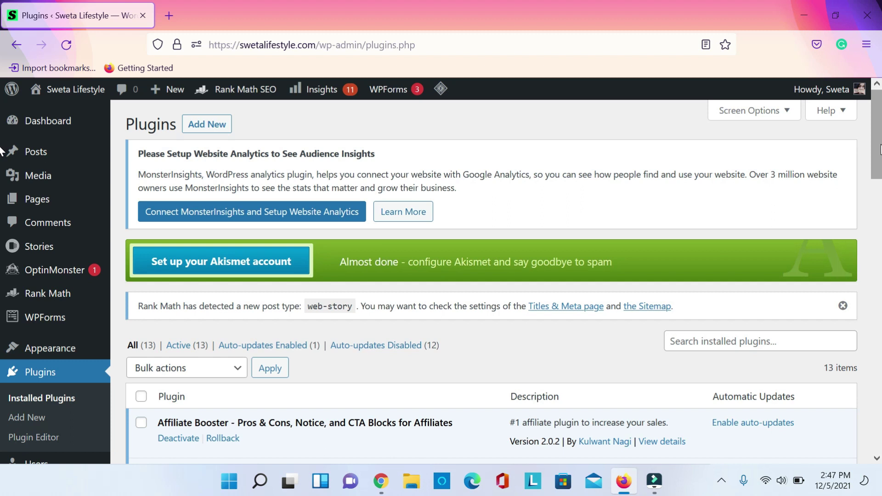
pyautogui.scroll(-10, 3, 152)
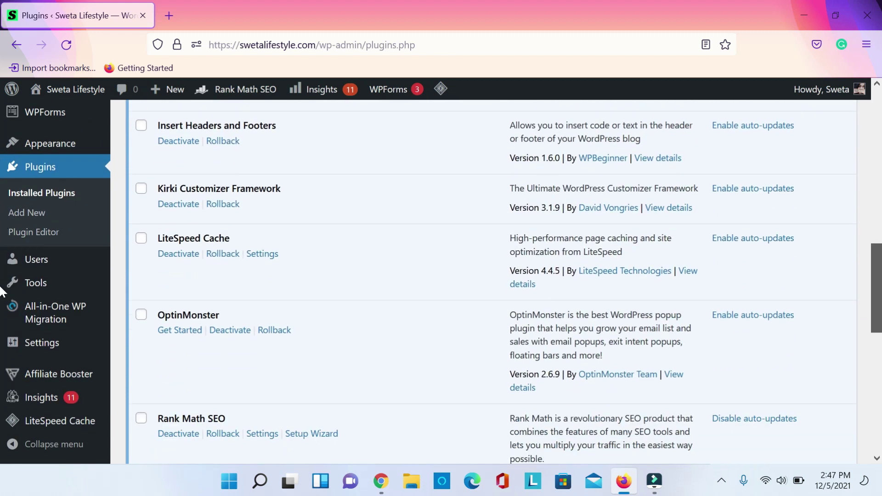
pyautogui.scroll(-6, 2, 291)
pyautogui.scroll(6, 2, 317)
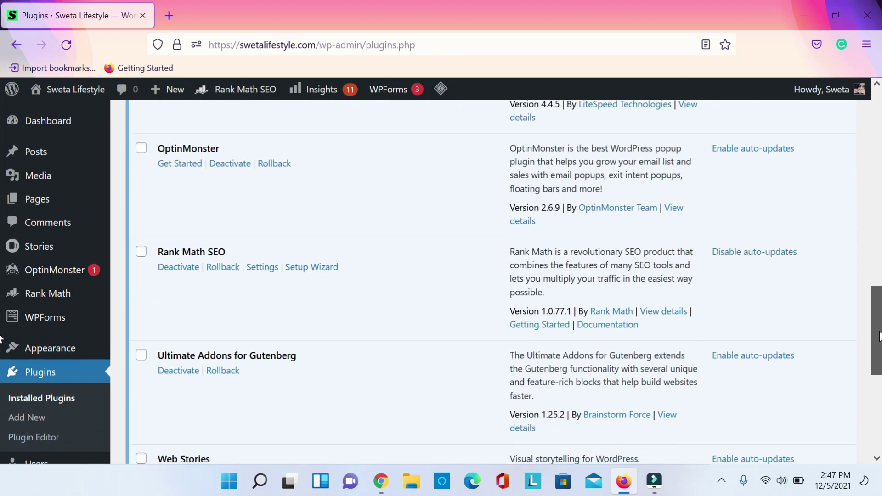
pyautogui.scroll(-5, 2, 339)
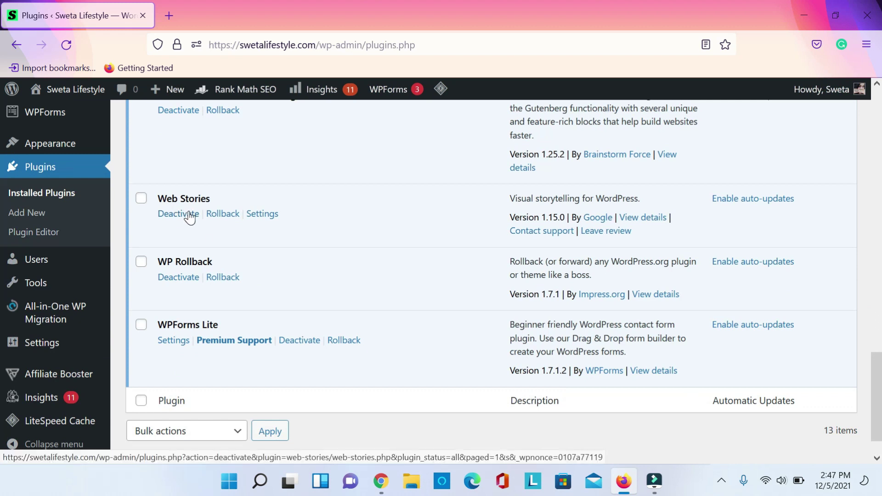
pyautogui.click(223, 214)
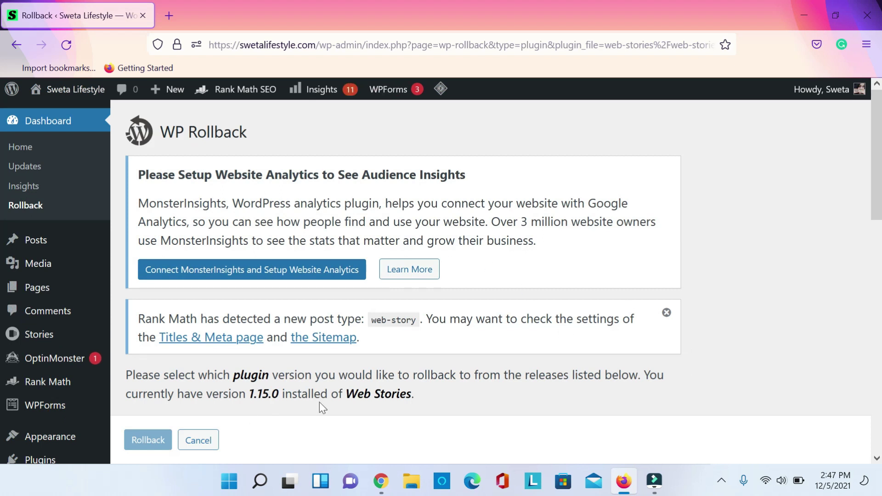
# Step: Roll back the Web Stories plugin to version 1.1.1, confirm the rollback and activate the plugin
pyautogui.scroll(-2, 1, 230)
pyautogui.scroll(-8, 1, 230)
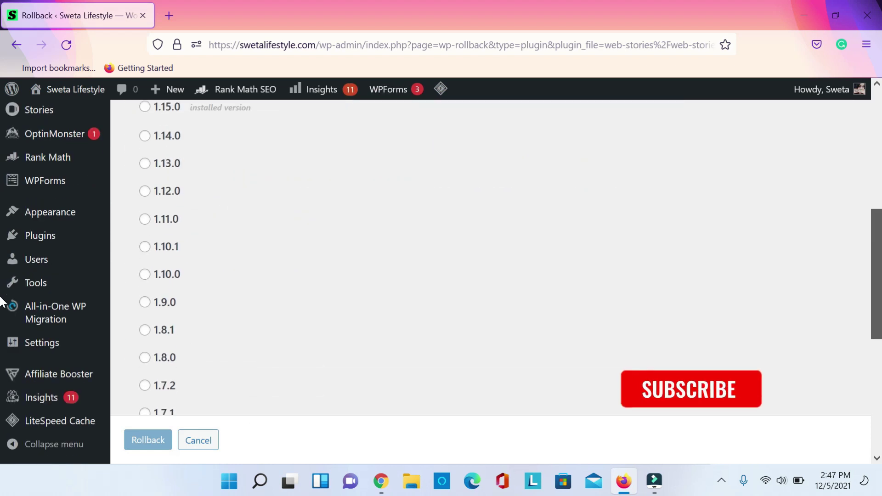
pyautogui.scroll(-3, 1, 371)
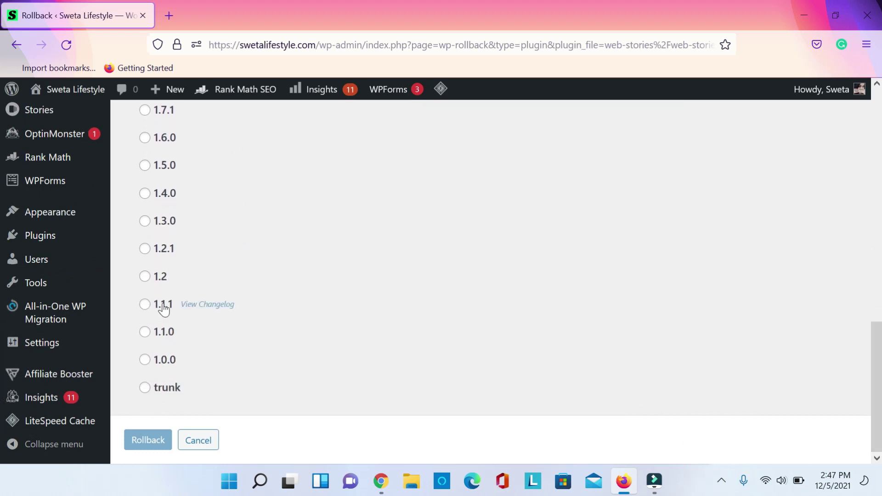
pyautogui.click(144, 306)
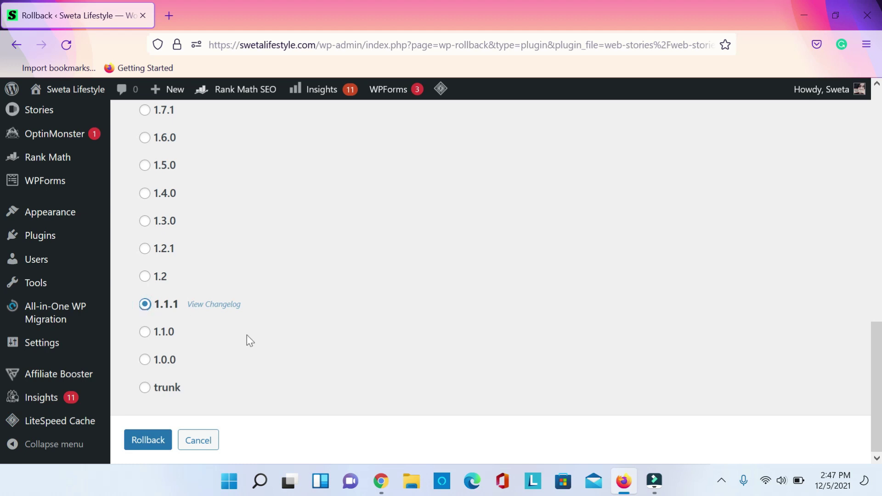
pyautogui.click(153, 445)
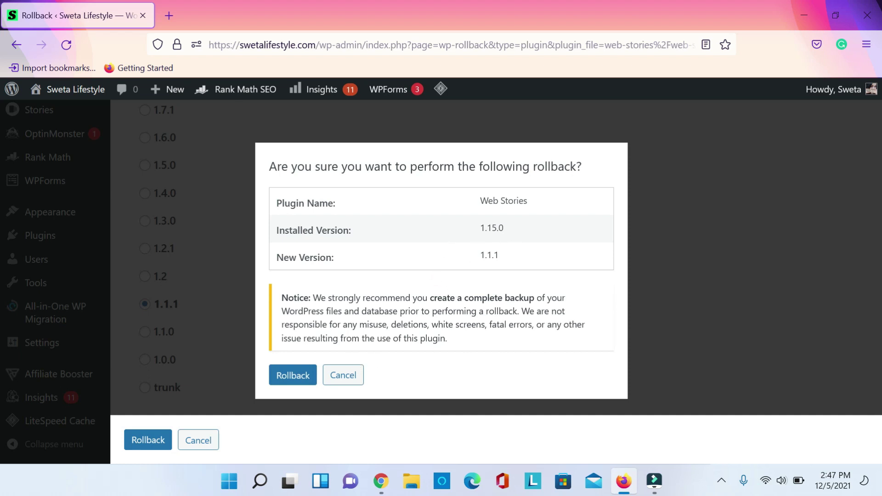
pyautogui.click(289, 381)
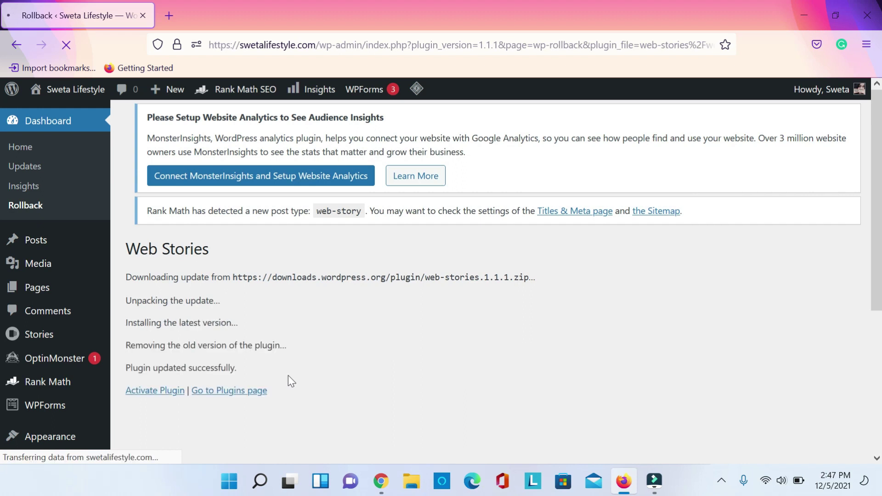
pyautogui.click(139, 392)
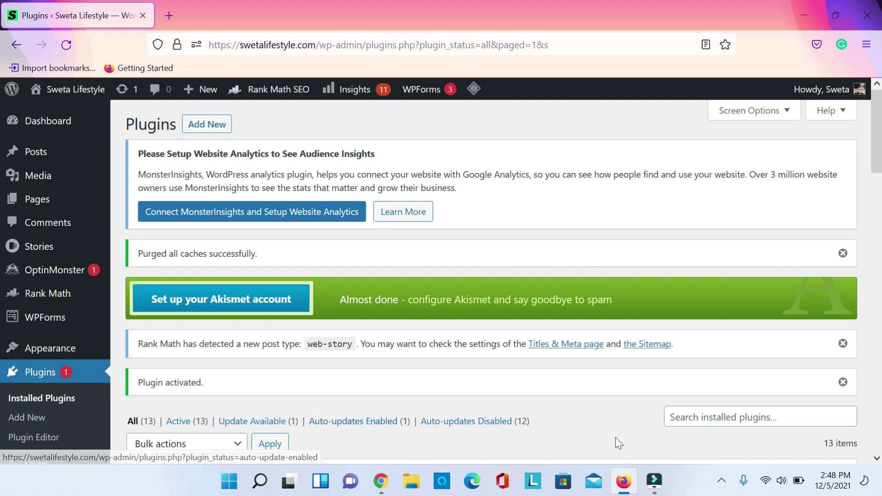
# Step: Open the Rank Math SEO modules and check whether the Google Web Stories module is enabled
pyautogui.click(56, 299)
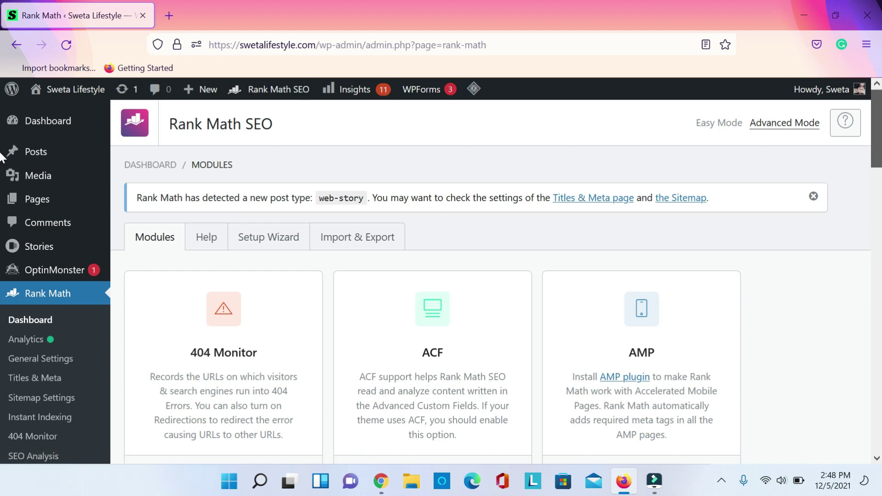
pyautogui.scroll(-15, 1, 147)
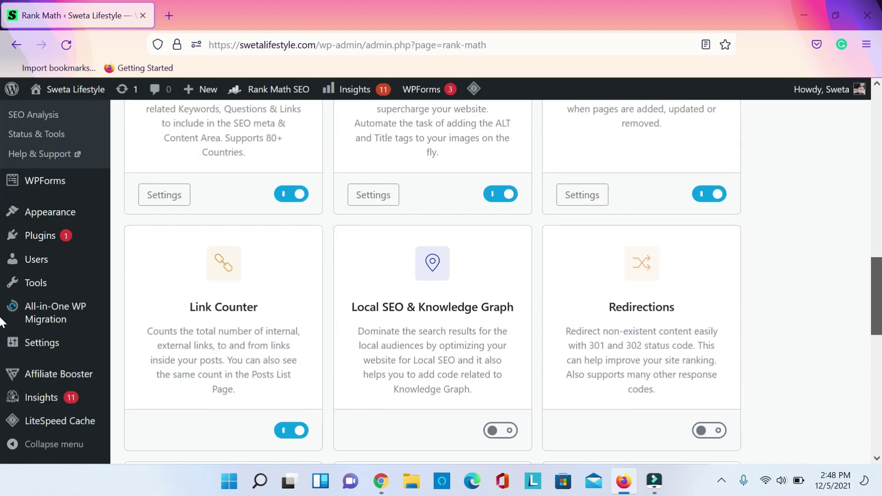
pyautogui.scroll(-5, 1, 314)
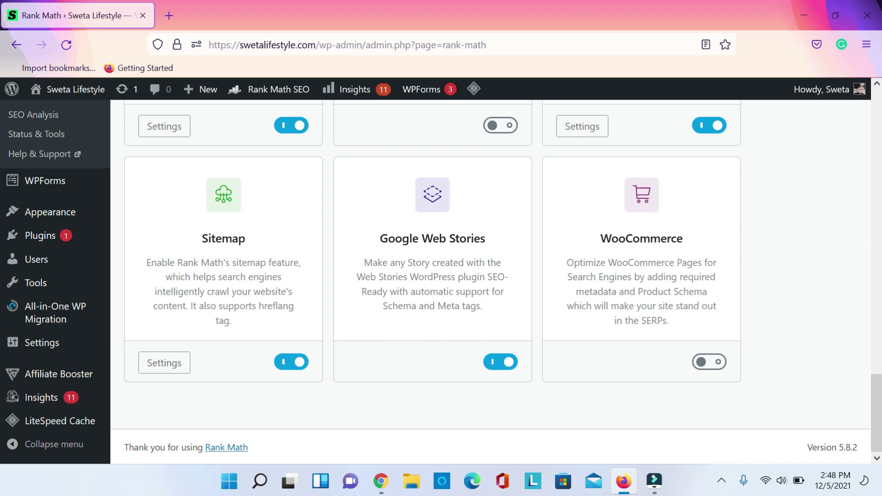
pyautogui.scroll(15, 1, 397)
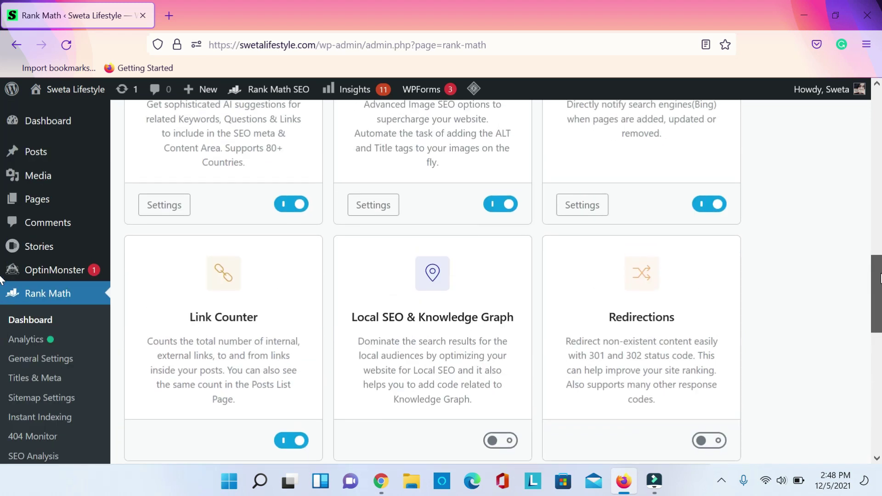
pyautogui.scroll(-10, 1, 110)
pyautogui.scroll(10, 1, 111)
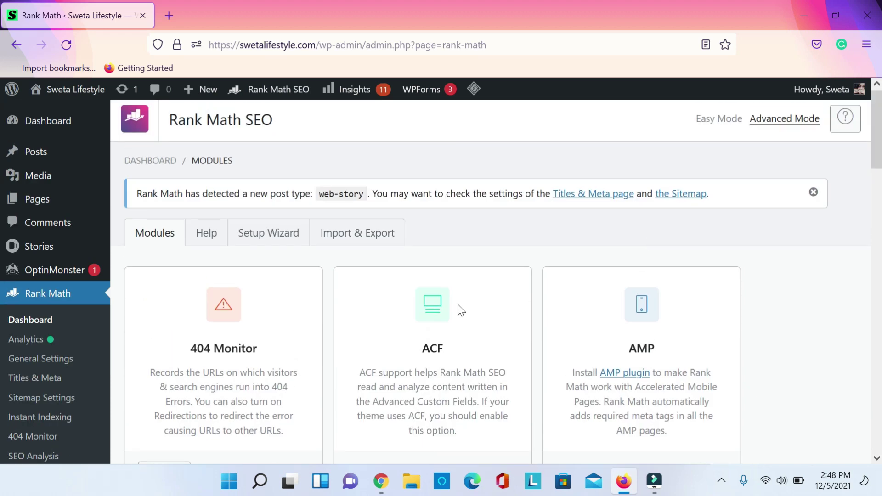
# Step: Switch back to Google Search Console in Chrome and review the AMP report's graph and details table
pyautogui.click(381, 482)
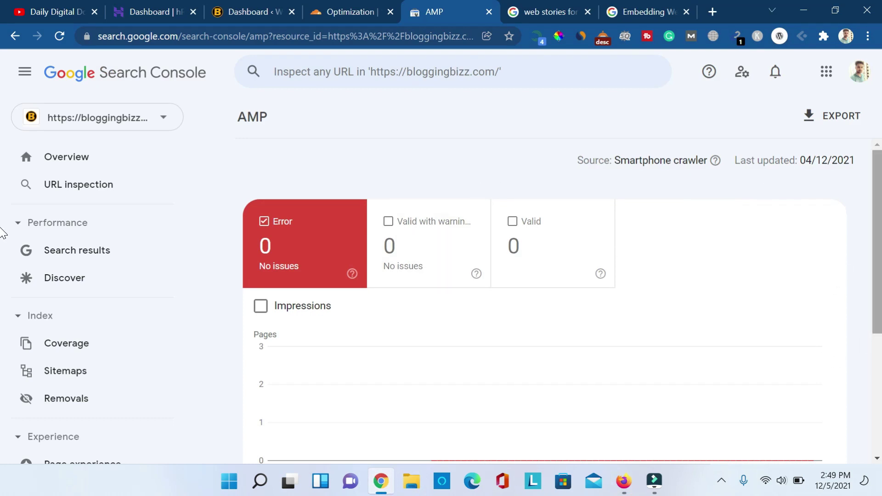
pyautogui.scroll(-5, 2, 341)
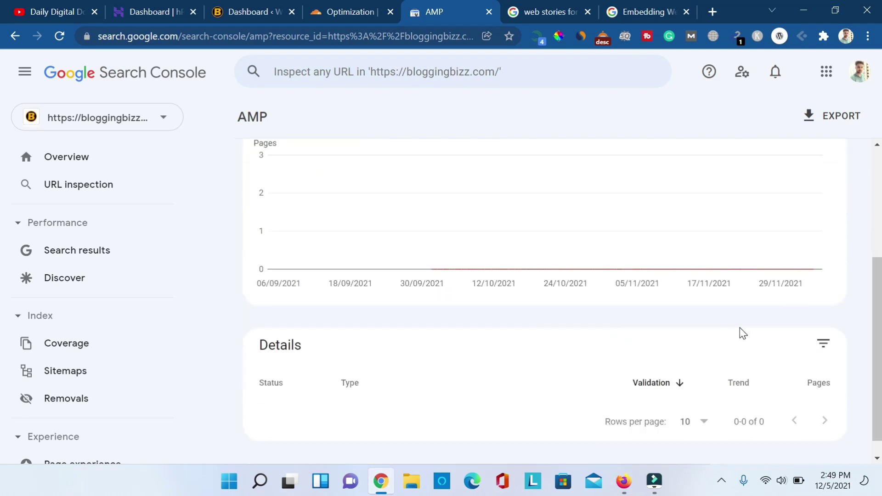
pyautogui.moveTo(879, 327); pyautogui.dragTo(878, 161)
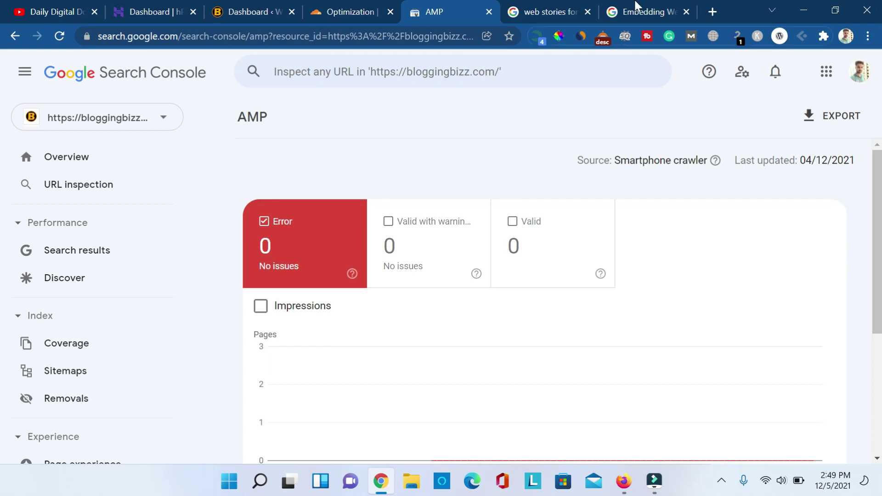
# Step: Glance at the Blogging Bizz Web Stories dashboard, then return to Search Console and open the Discover performance report
pyautogui.click(267, 8)
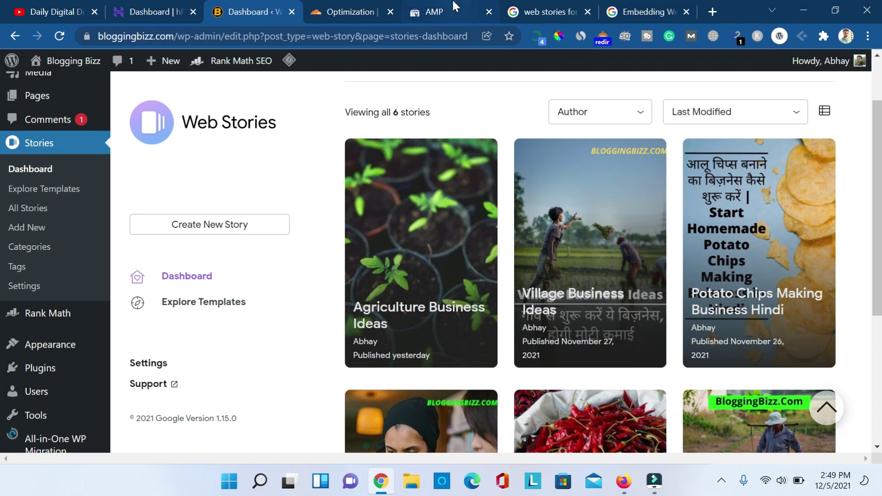
pyautogui.click(437, 9)
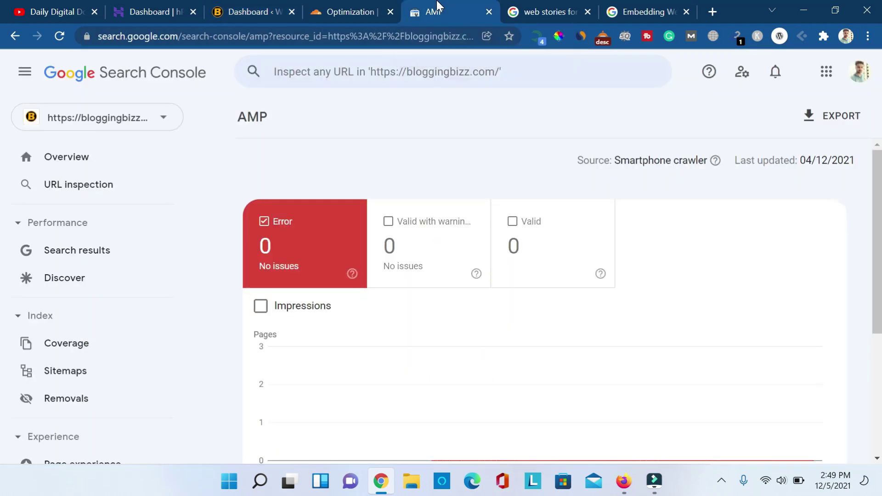
pyautogui.click(73, 288)
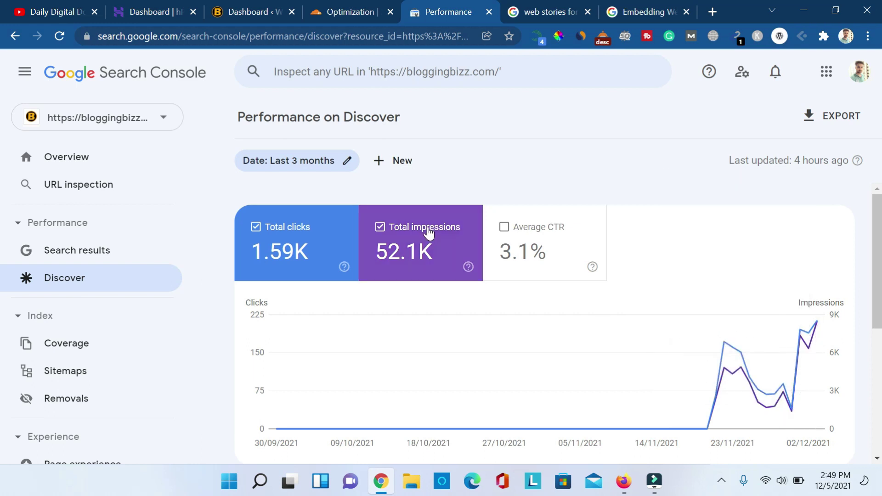
# Step: Return to the Blogging Bizz Web Stories dashboard and look through the published stories
pyautogui.click(219, 1)
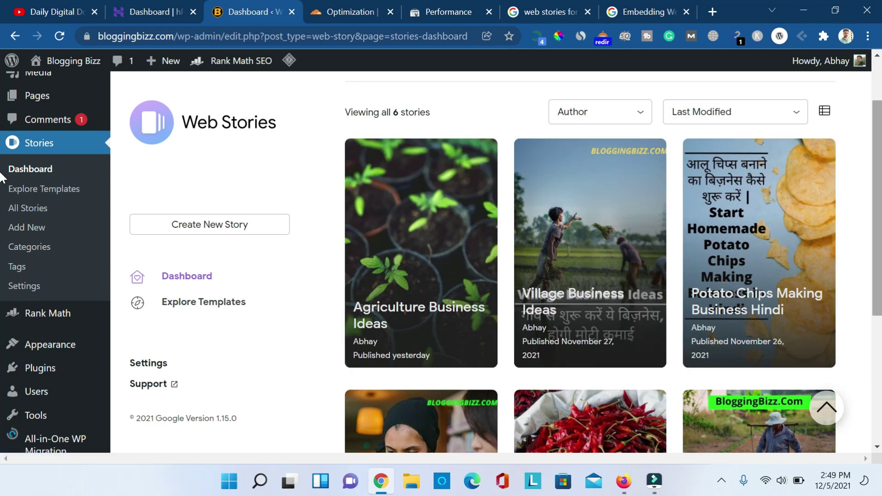
pyautogui.scroll(-4, 1, 229)
pyautogui.scroll(1, 1, 271)
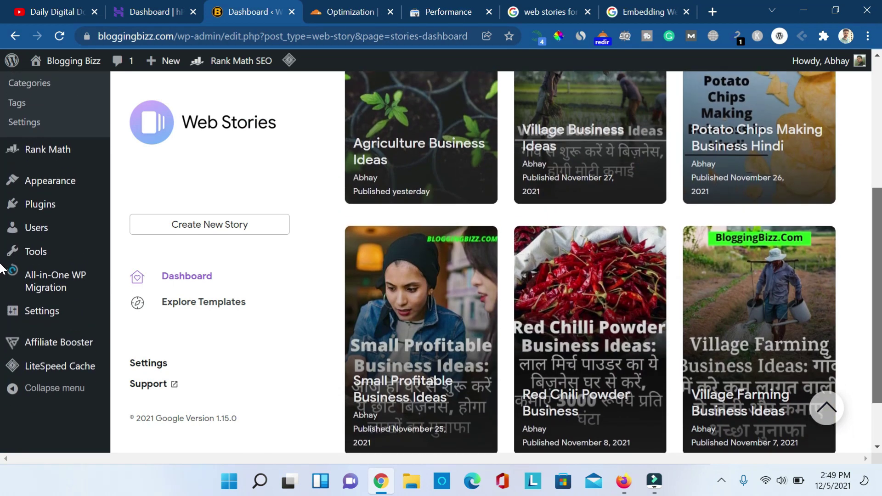
pyautogui.scroll(4, 1, 229)
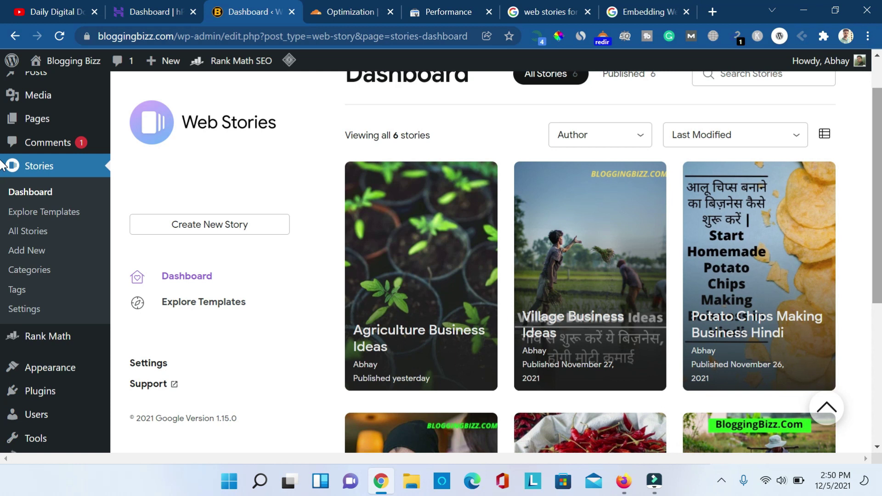
# Step: Switch to Google Search Console and open the AMP report for bloggingbizz.com
pyautogui.click(434, 12)
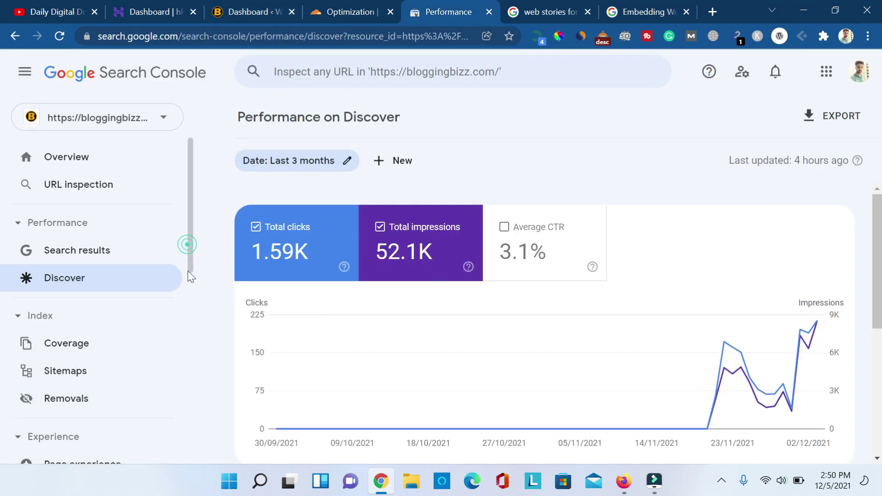
pyautogui.moveTo(192, 248); pyautogui.dragTo(210, 326)
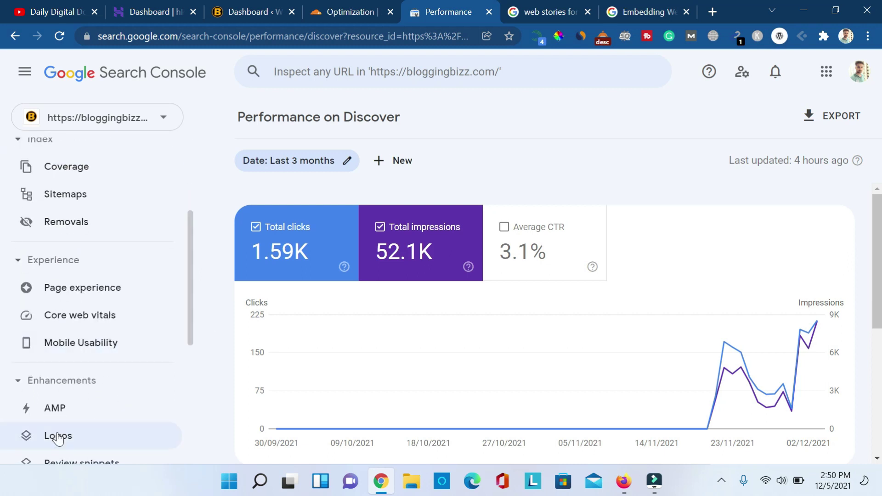
pyautogui.click(60, 412)
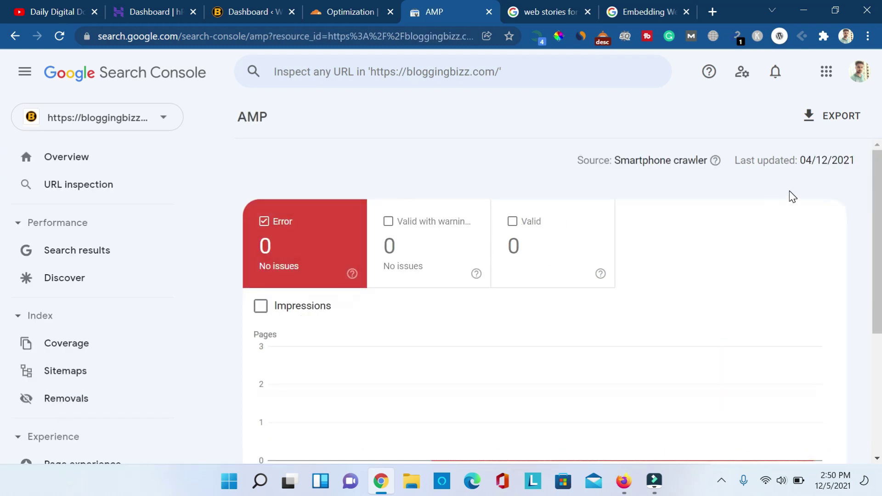
# Step: Return to the Blogging Bizz WordPress admin, open the installed plugins and review the list down to Web Stories
pyautogui.click(268, 8)
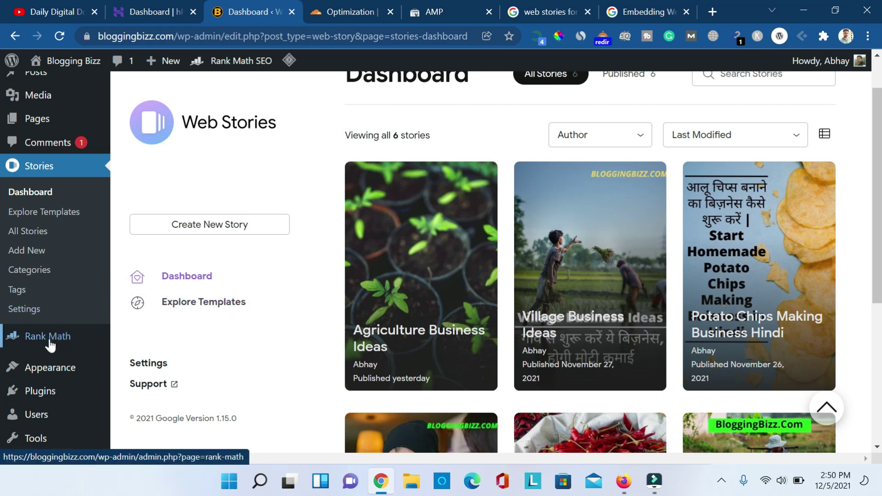
pyautogui.click(44, 393)
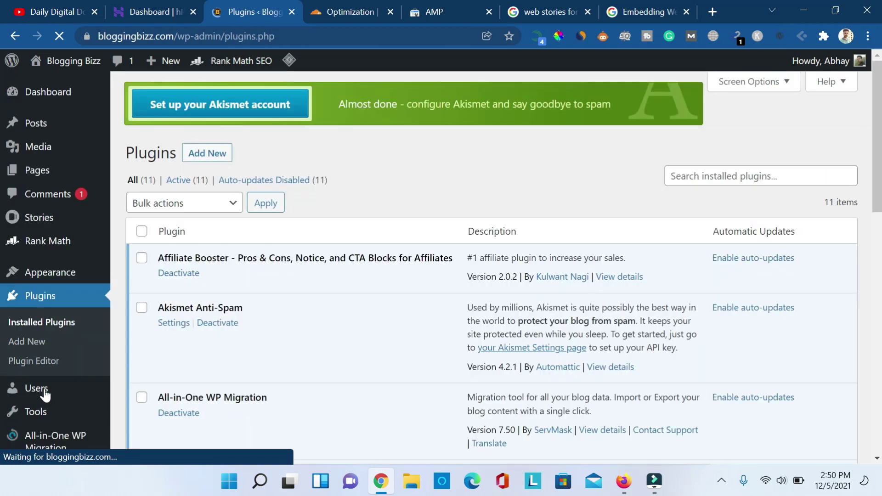
pyautogui.scroll(-7, 3, 220)
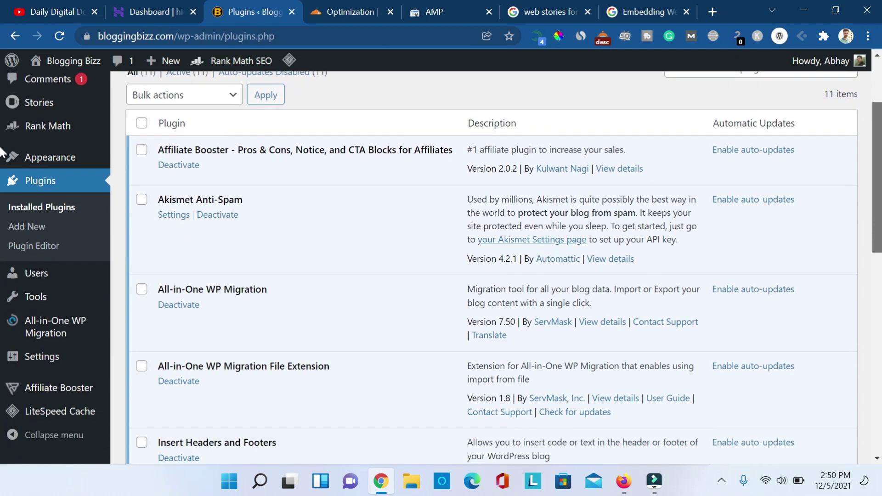
pyautogui.scroll(-3, 2, 221)
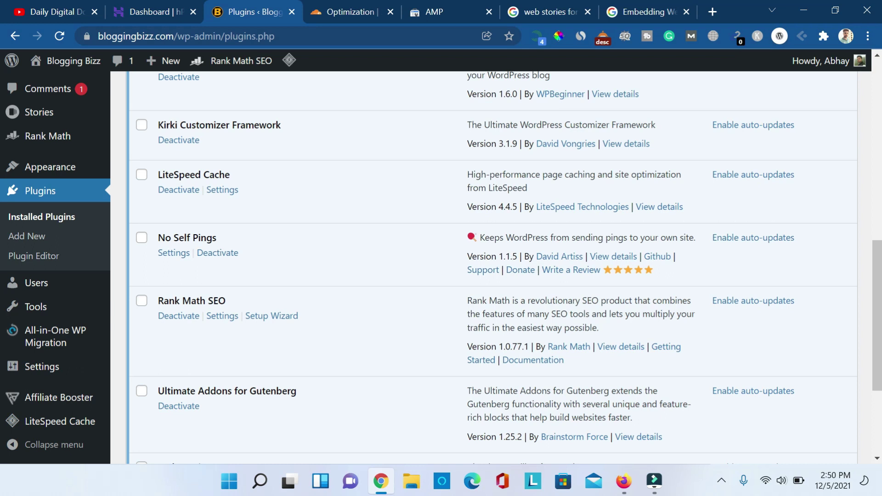
pyautogui.scroll(-3, 326, 330)
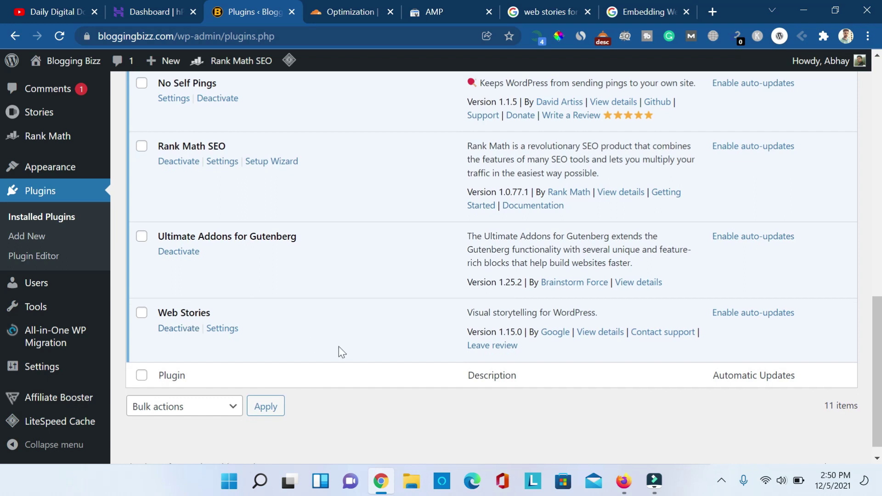
pyautogui.scroll(6, 339, 350)
pyautogui.scroll(5, 491, 267)
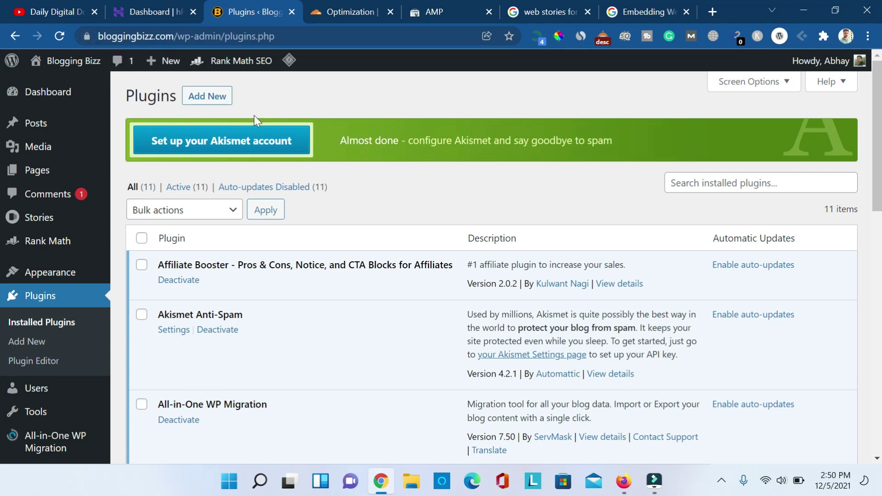
# Step: Switch to Cloudflare and review the SSL/TLS encryption mode options for bloggingbizz.com
pyautogui.click(352, 7)
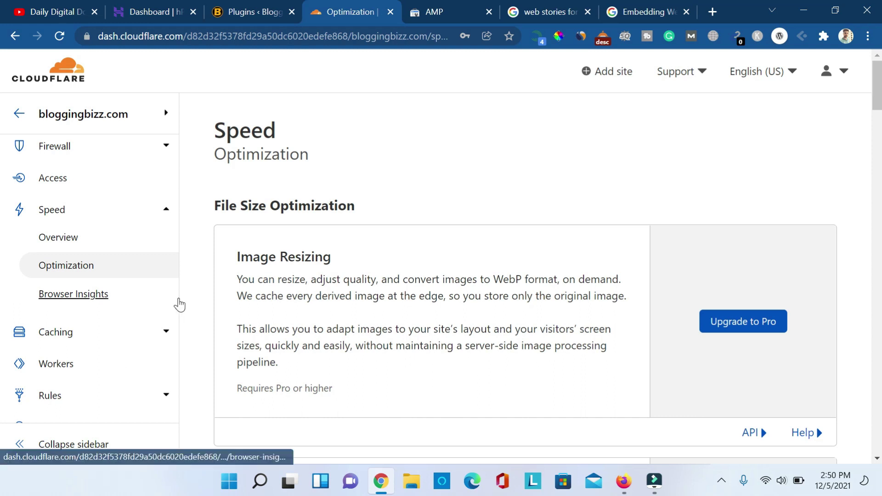
pyautogui.scroll(4, 177, 301)
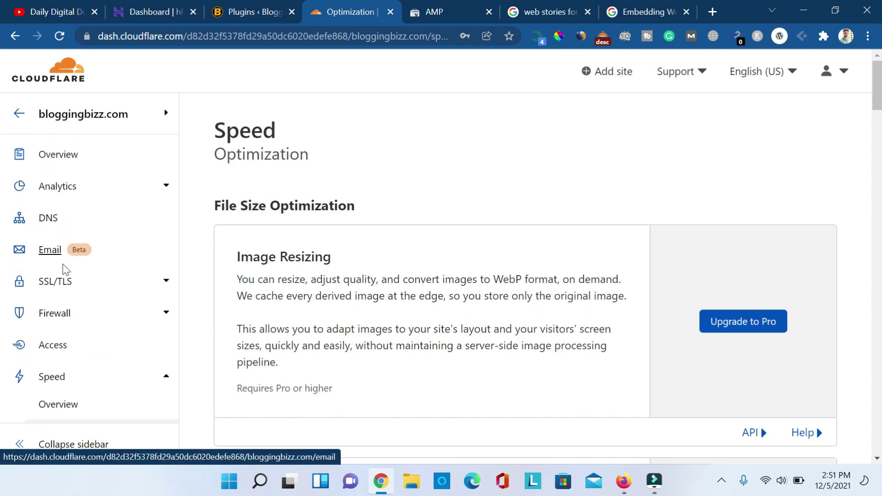
pyautogui.click(85, 298)
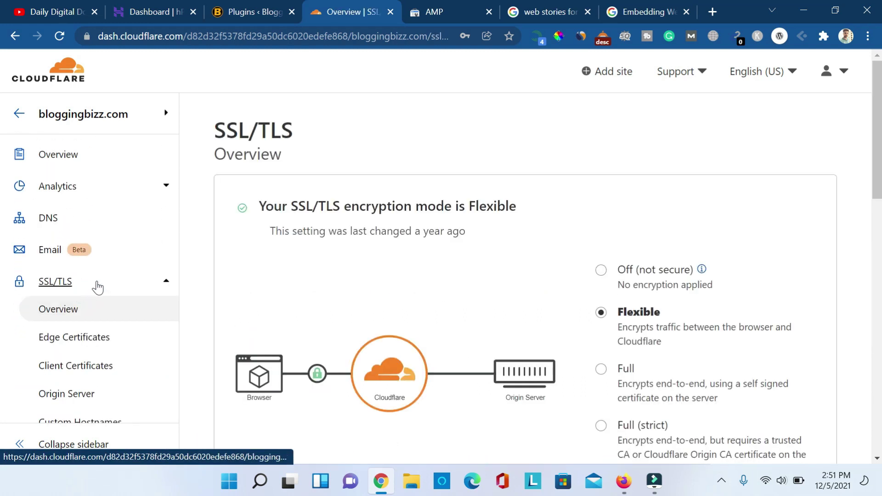
pyautogui.moveTo(879, 147); pyautogui.dragTo(880, 374)
pyautogui.moveTo(2, 375); pyautogui.dragTo(1, 441)
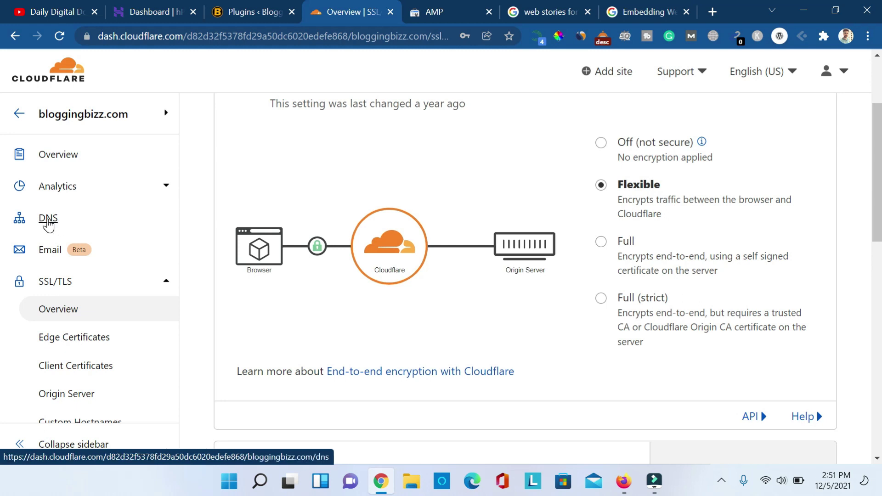
# Step: Open the DNS settings for bloggingbizz.com and review the records and the assigned Cloudflare nameservers
pyautogui.click(58, 225)
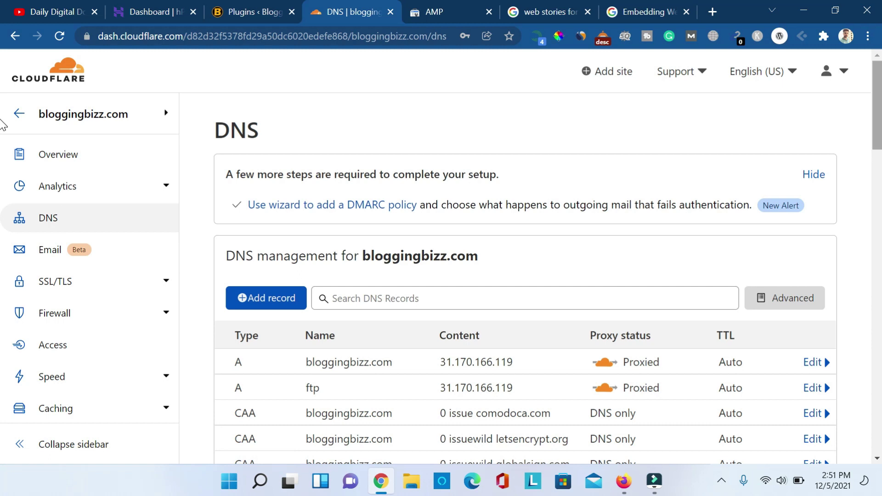
pyautogui.scroll(-1, 3, 147)
pyautogui.scroll(-4, 2, 151)
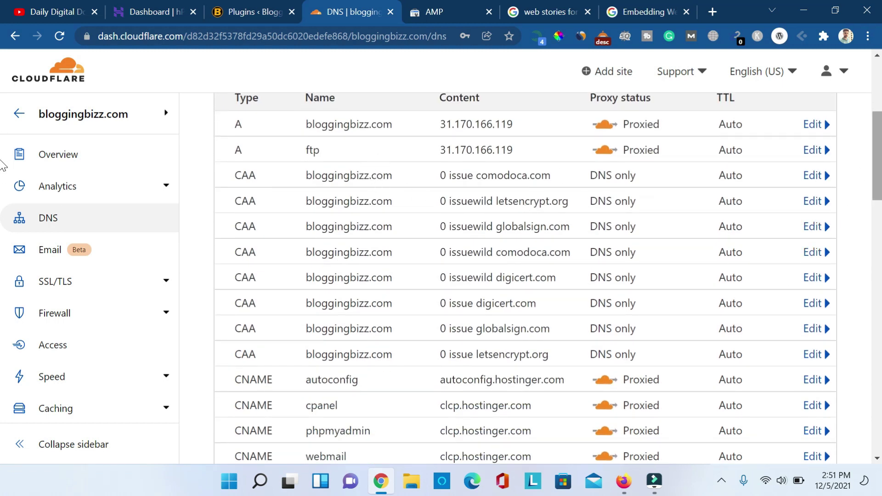
pyautogui.scroll(-6, 2, 165)
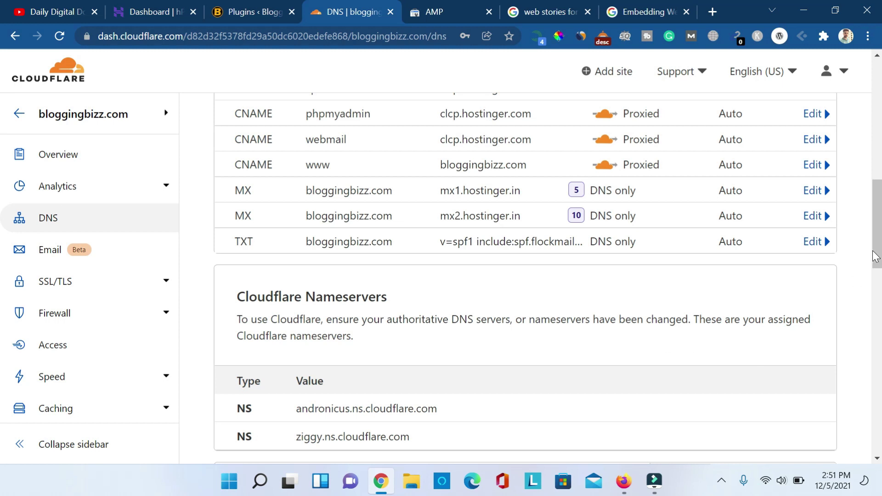
pyautogui.scroll(-2, 874, 257)
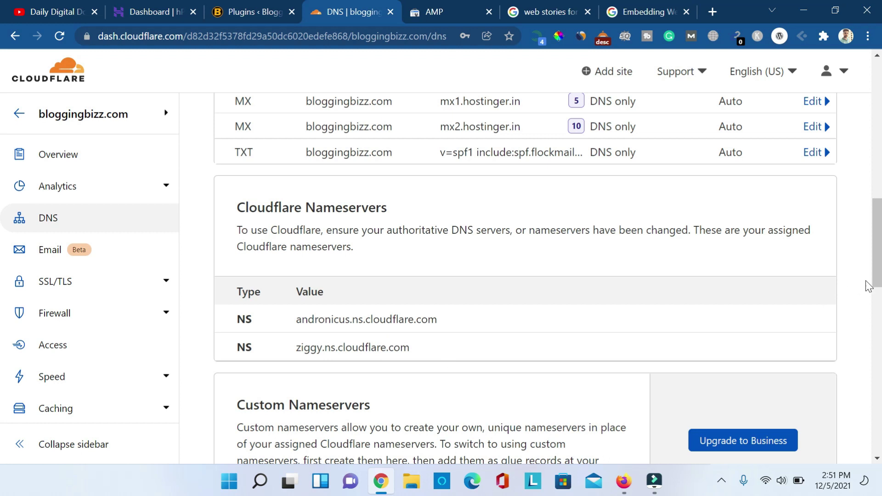
pyautogui.scroll(9, 2, 164)
pyautogui.scroll(4, 3, 164)
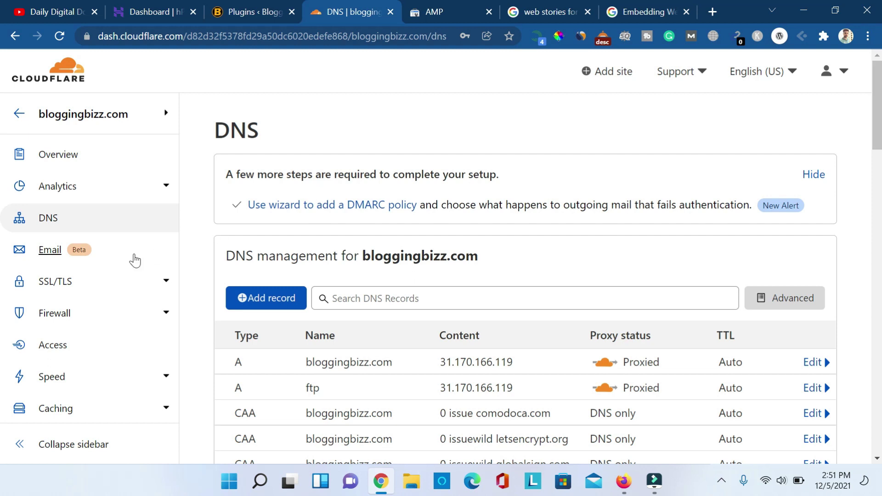
# Step: Open the Cloudflare Speed overview and review the site comparison and critical loading times
pyautogui.scroll(-2, 134, 262)
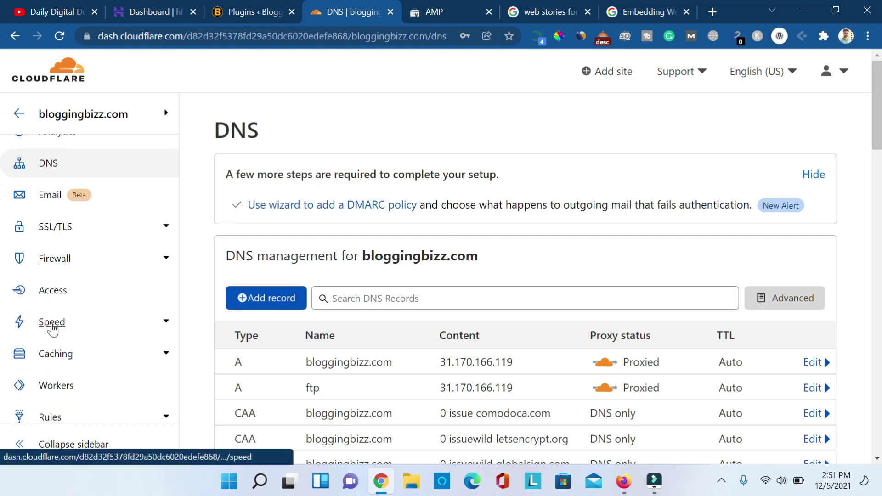
pyautogui.click(48, 324)
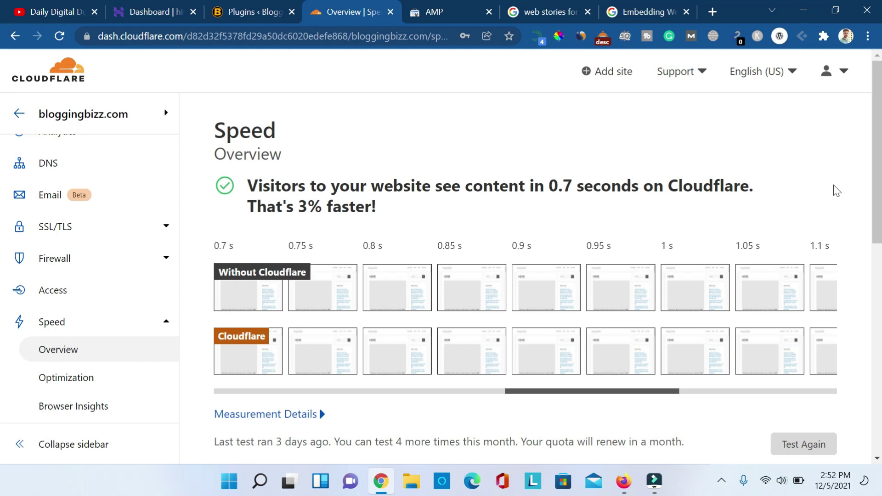
pyautogui.scroll(-5, 1, 184)
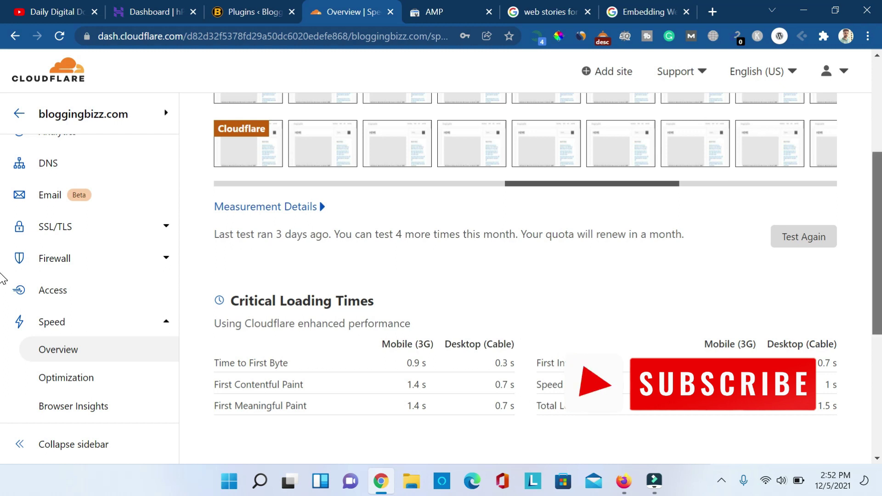
pyautogui.scroll(-2, 5, 278)
# Step: Glance between the WordPress plugins page and Cloudflare, and open the website selector in the Hostinger dashboard
pyautogui.click(264, 10)
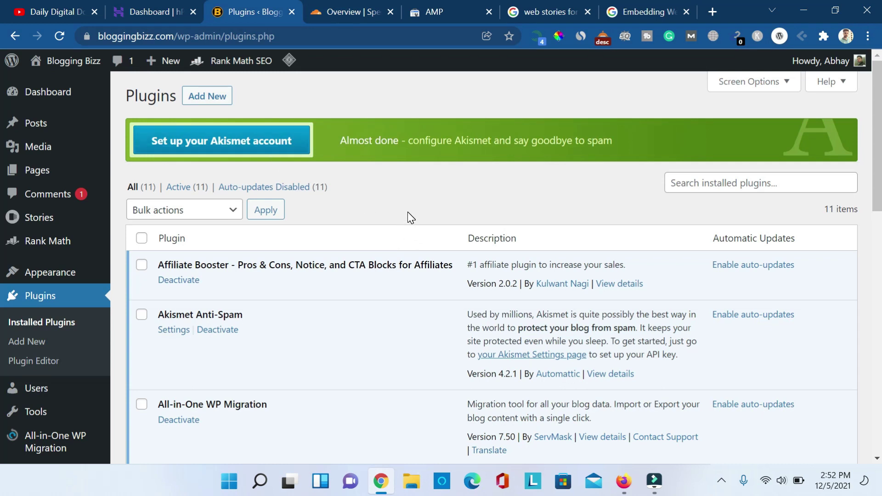
pyautogui.click(340, 10)
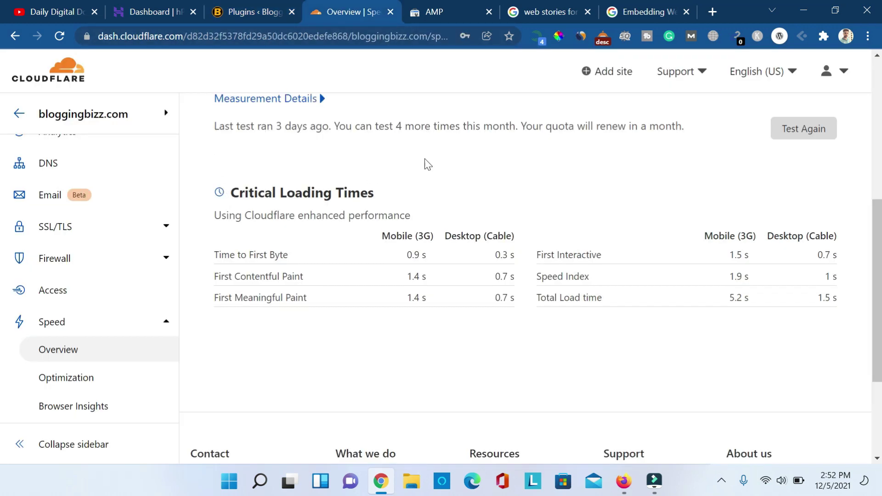
pyautogui.click(264, 9)
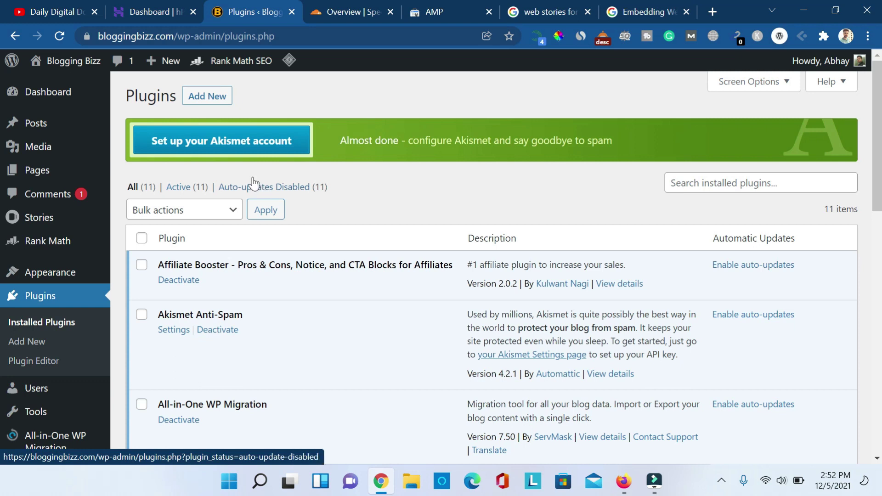
pyautogui.click(134, 6)
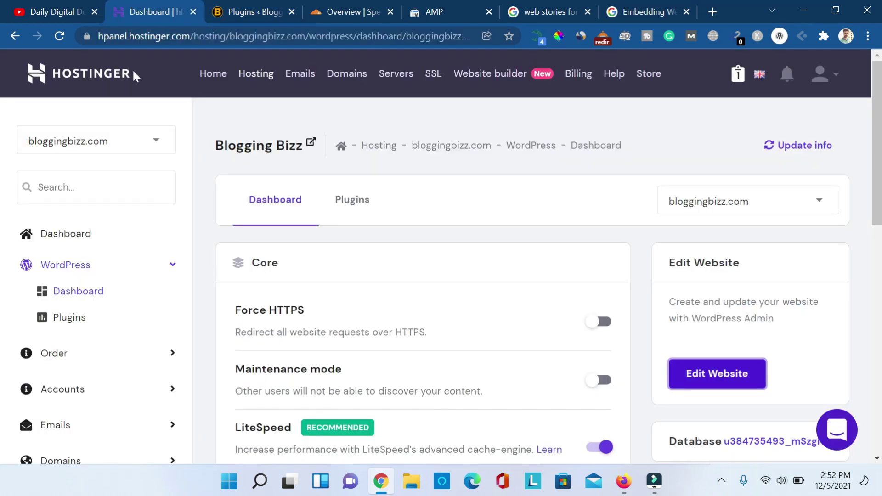
pyautogui.click(151, 136)
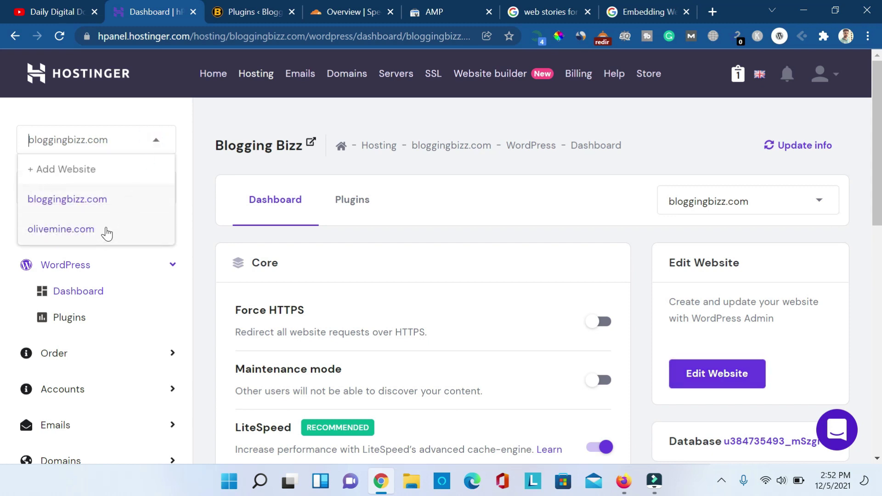
pyautogui.click(225, 7)
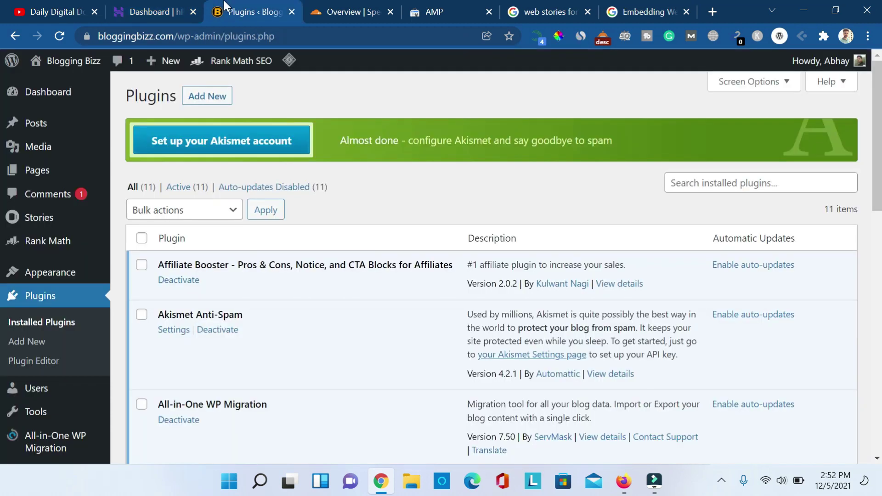
pyautogui.click(328, 6)
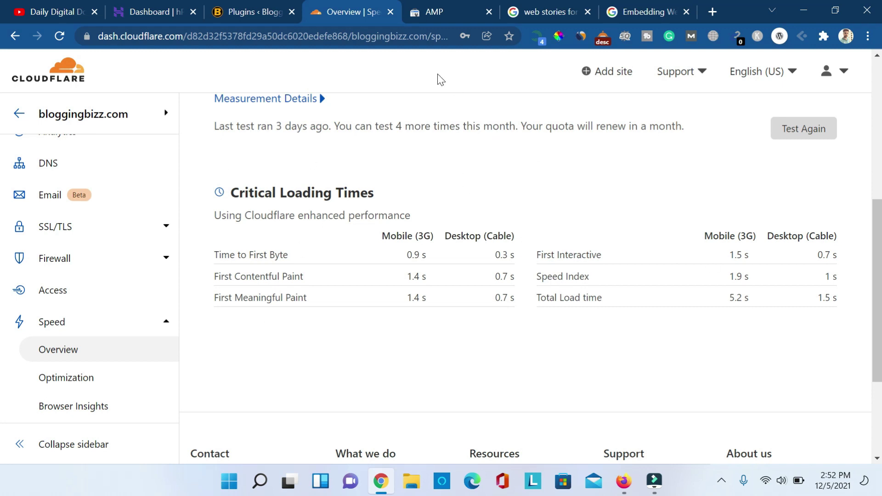
pyautogui.click(442, 6)
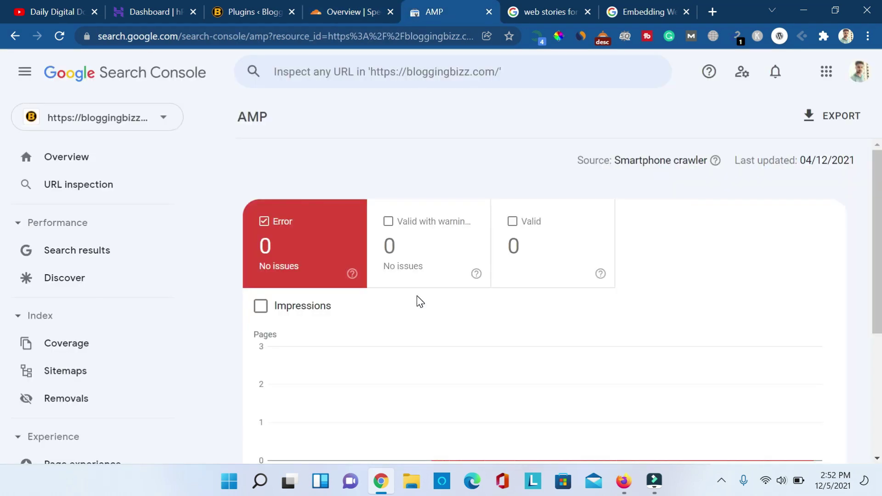
pyautogui.click(370, 7)
pyautogui.click(264, 7)
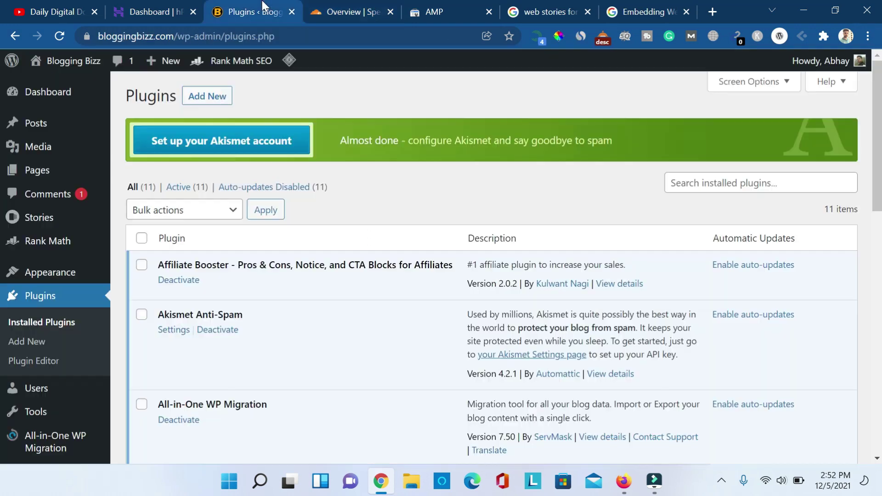
pyautogui.click(154, 6)
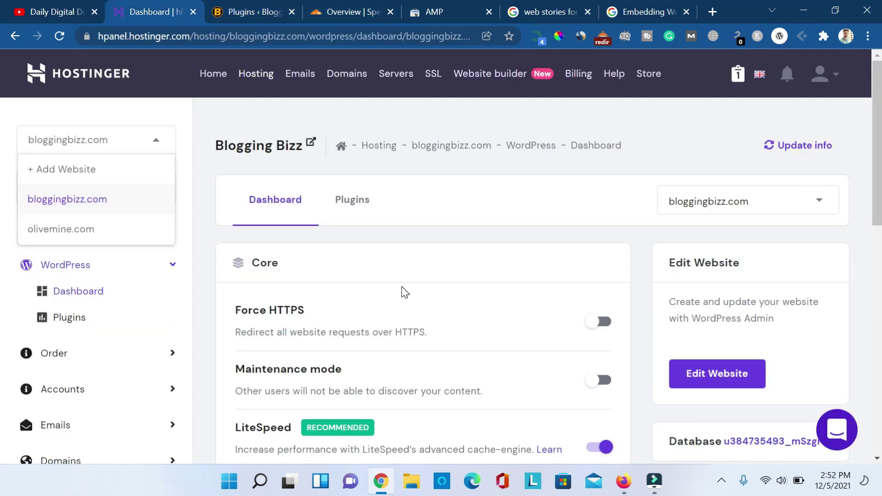
pyautogui.click(276, 120)
pyautogui.click(251, 6)
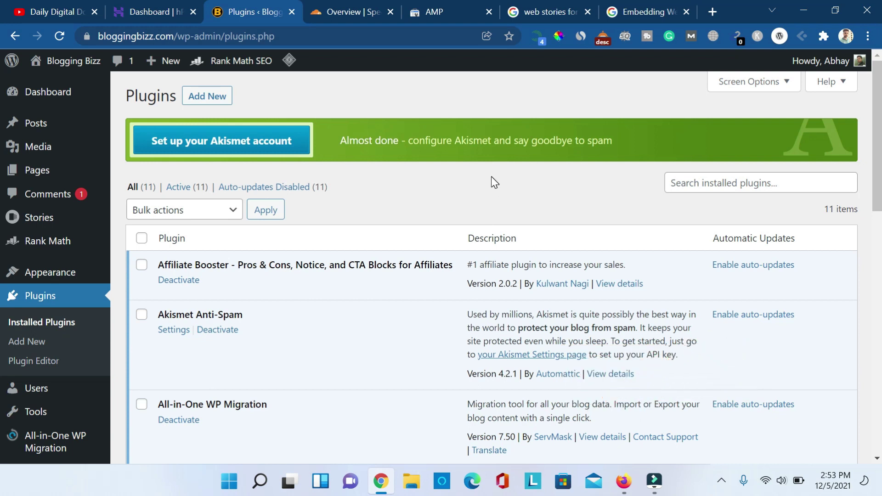
# Step: Switch to the Daily Digital Dose YouTube channel and look through its uploaded videos
pyautogui.click(75, 9)
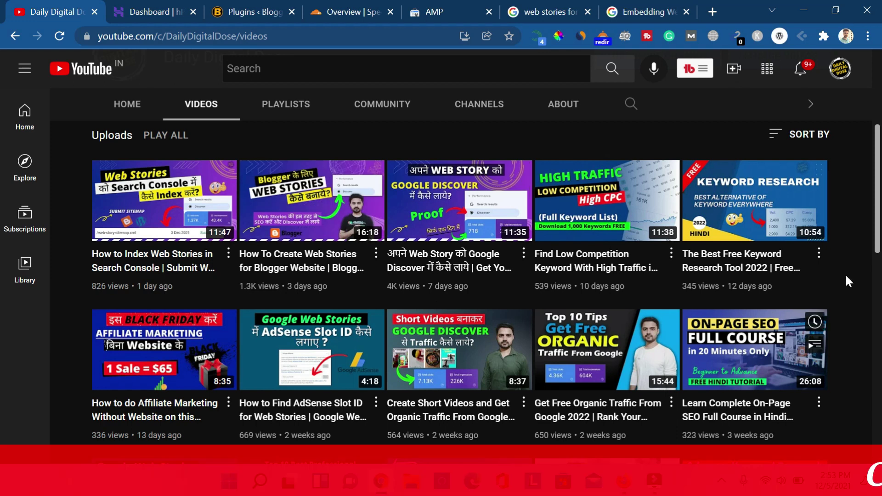
pyautogui.scroll(-3, 1, 252)
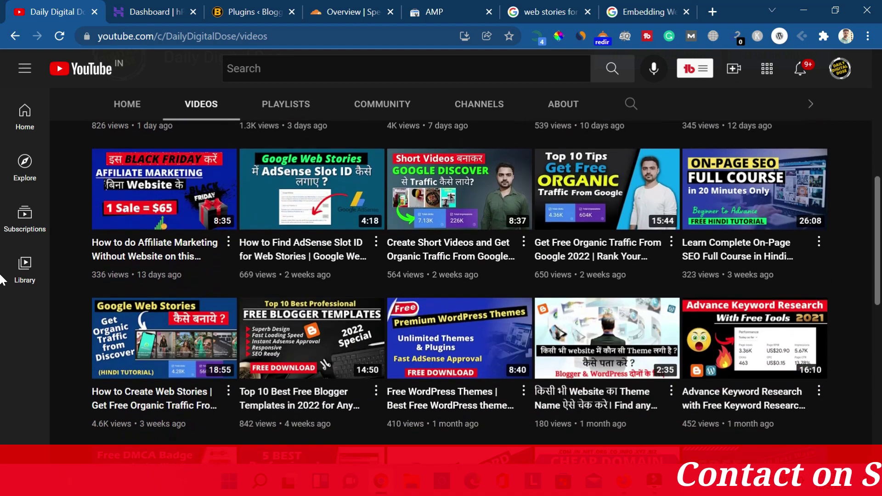
pyautogui.scroll(-1, 2, 280)
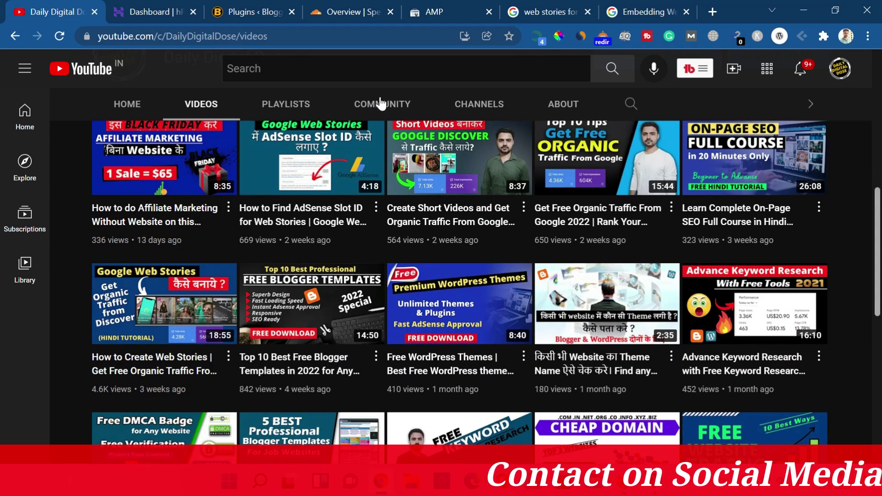
pyautogui.scroll(5, 467, 413)
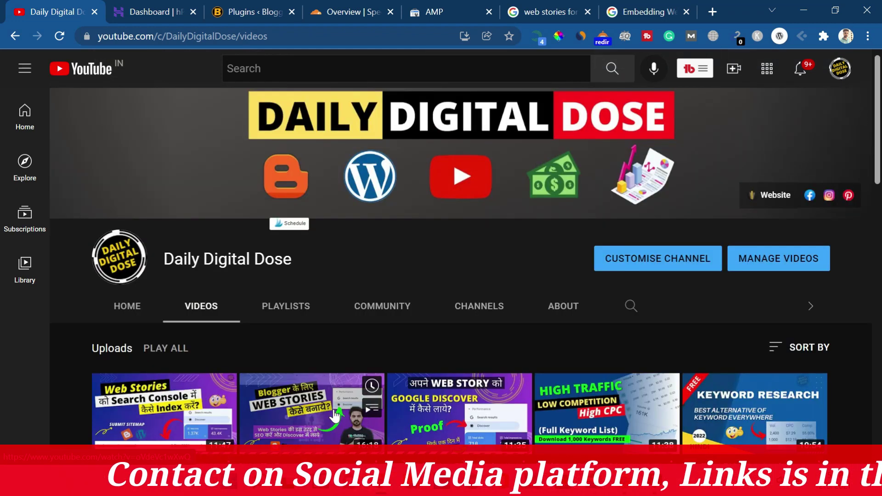
pyautogui.scroll(-1, 423, 278)
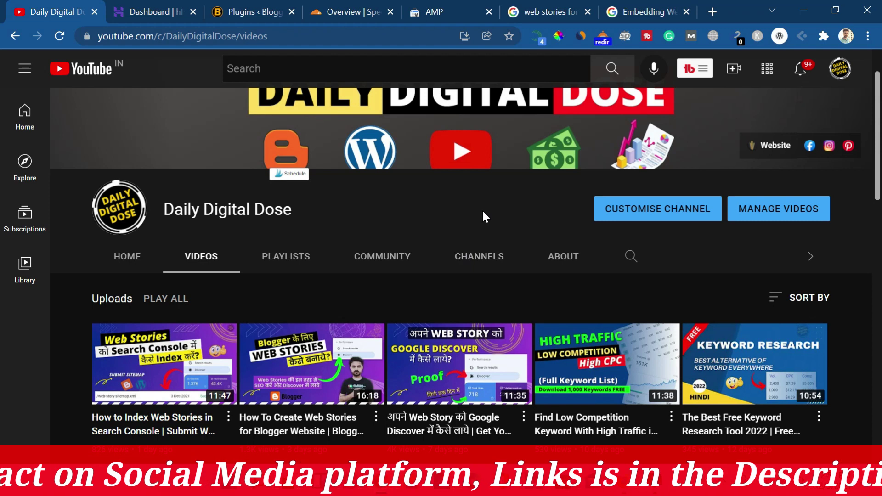